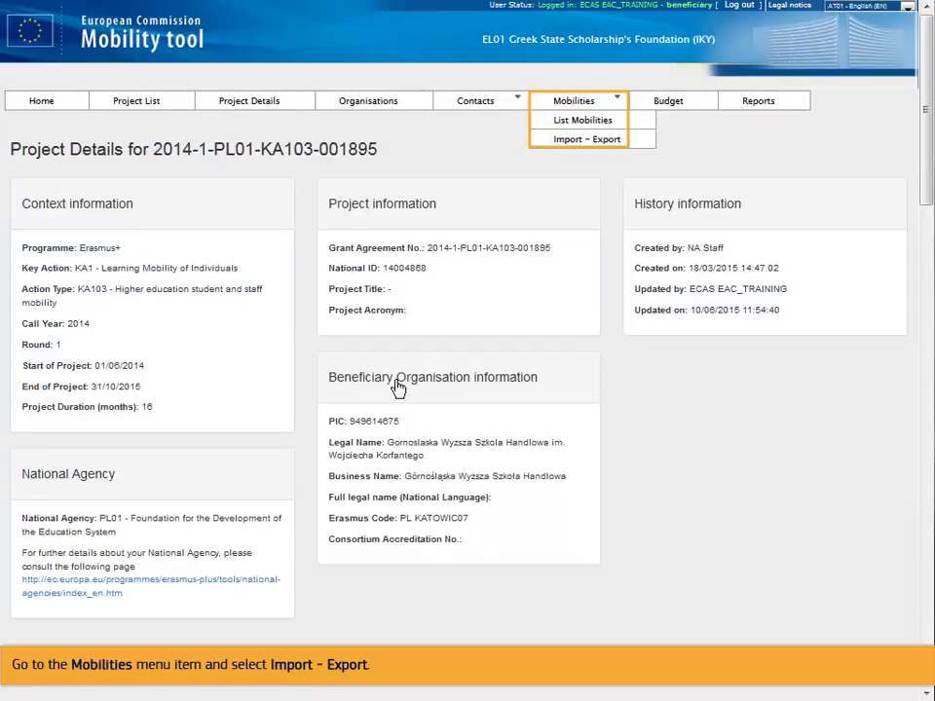
Open the project's Import - Export page and download the Mobility Tool+ Data Dictionary PDF, opening it with Adobe Reader
{"action": "left_click", "coordinate": [594, 141]}
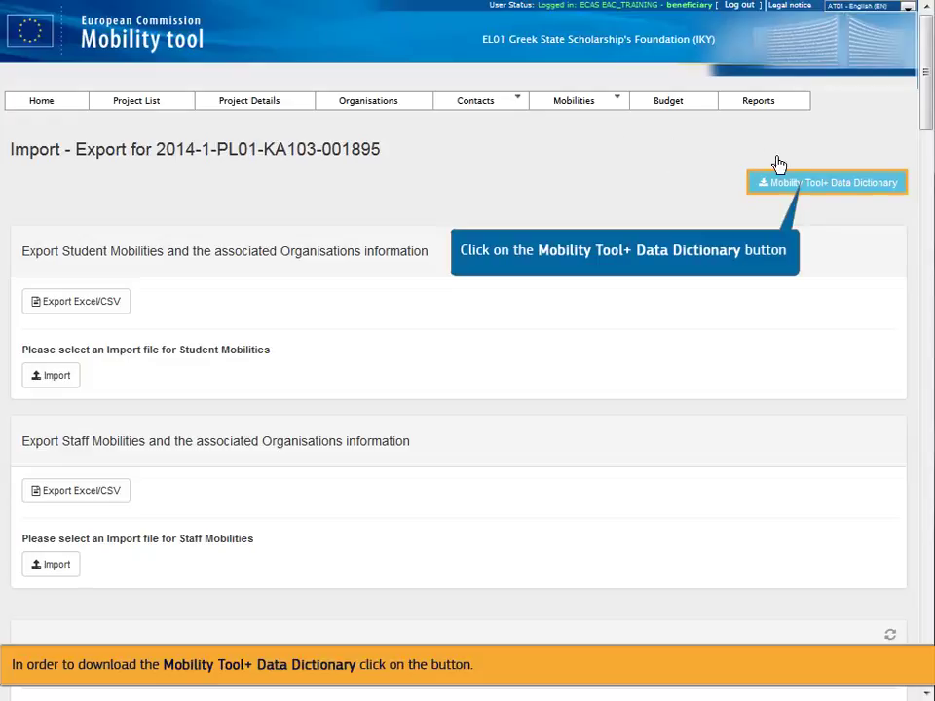
{"action": "left_click", "coordinate": [812, 184]}
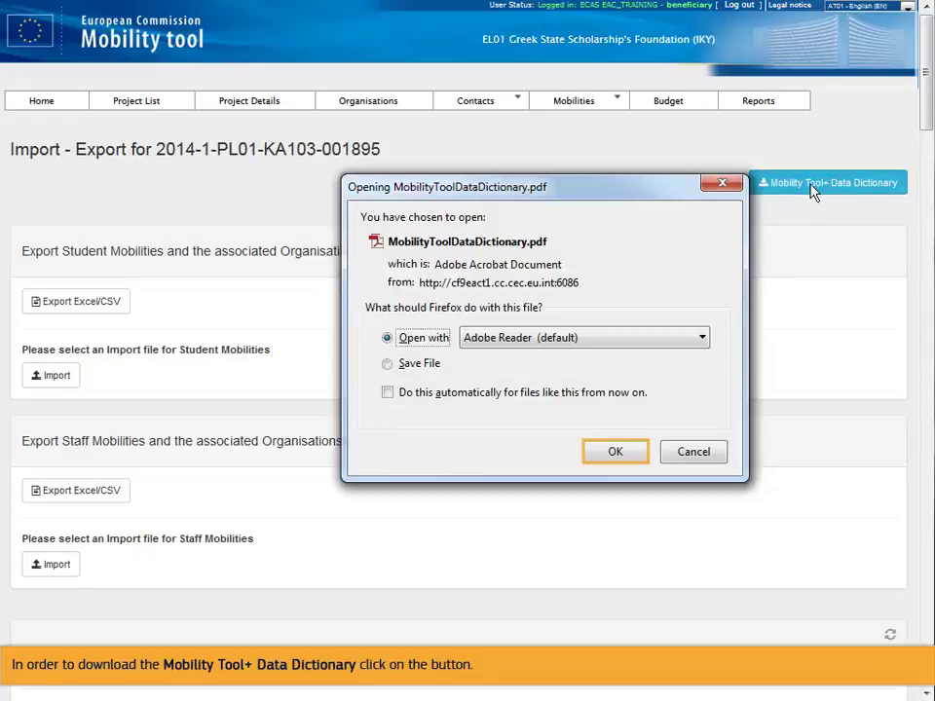
{"action": "left_click", "coordinate": [615, 453]}
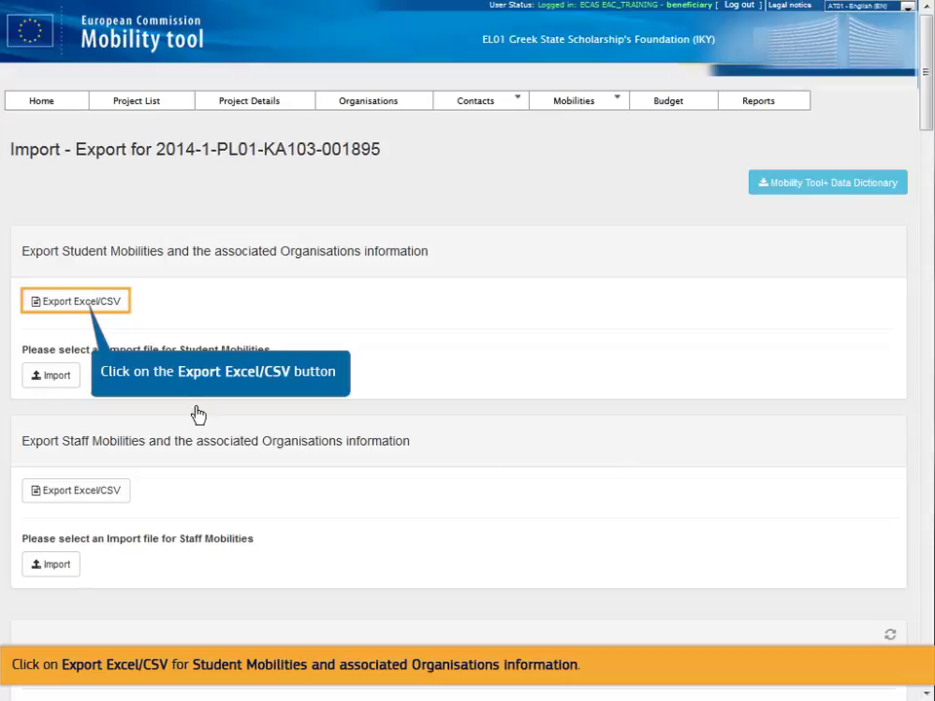
Export the student mobilities with their organisations and save the CSV file in the MT Exports folder
{"action": "left_click", "coordinate": [82, 308]}
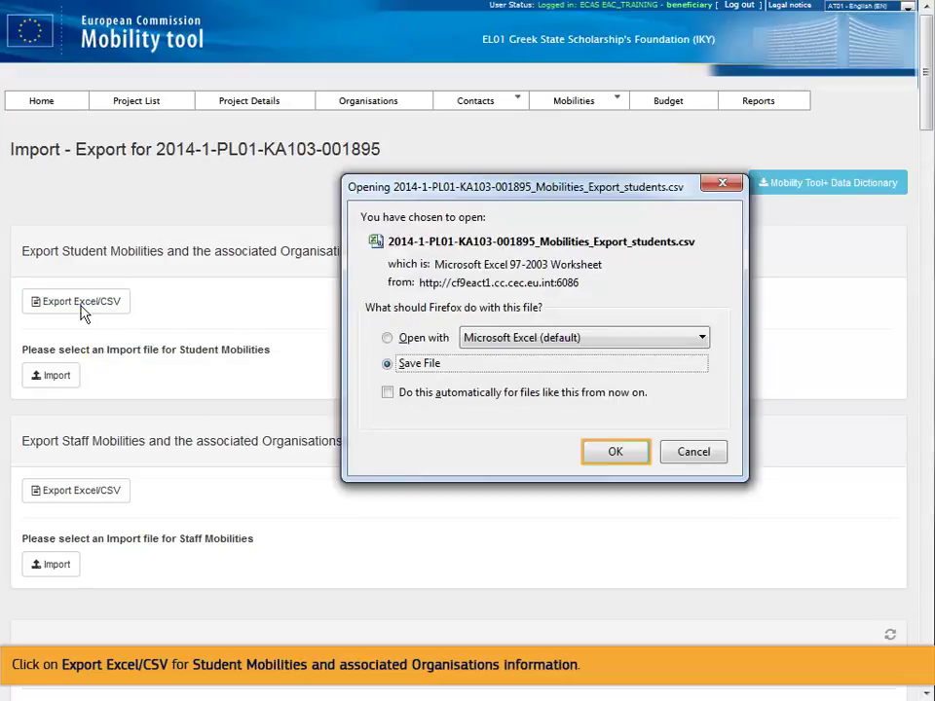
{"action": "left_click", "coordinate": [612, 452]}
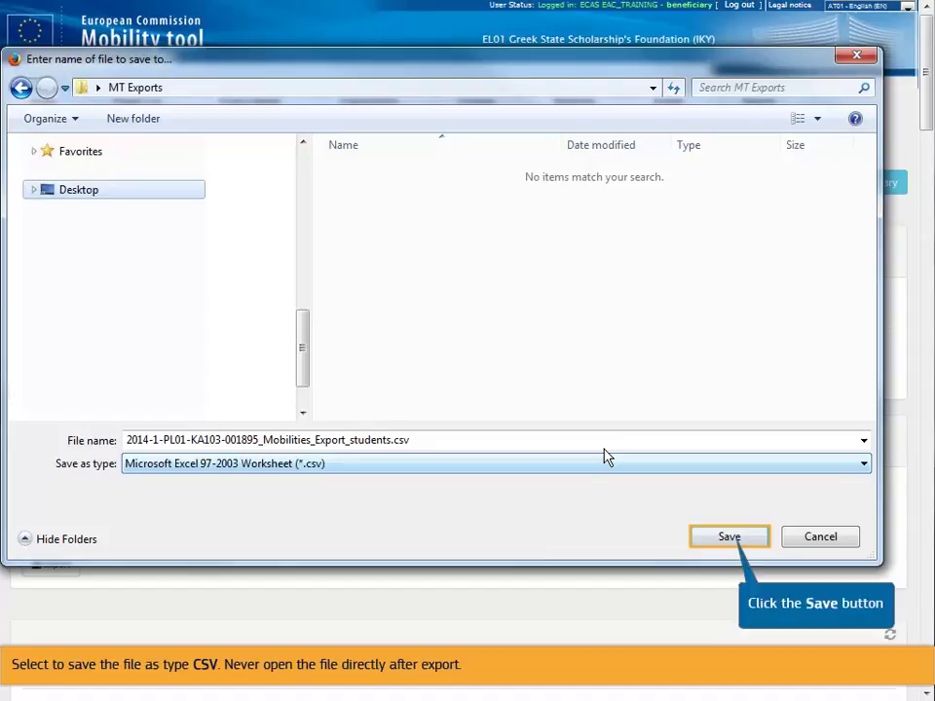
{"action": "left_click", "coordinate": [729, 537]}
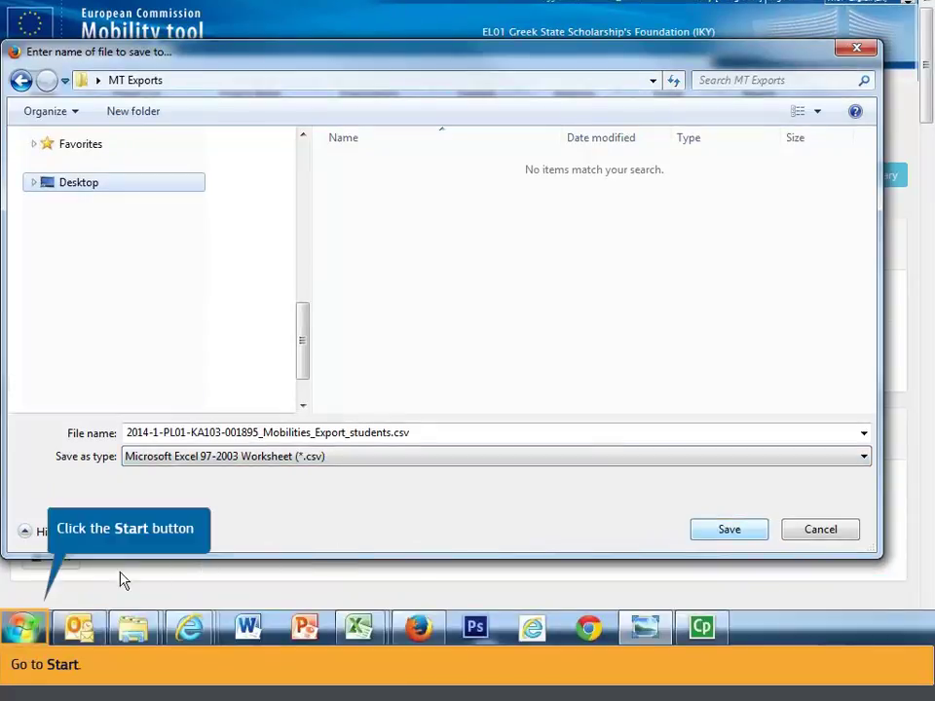
Find and launch Microsoft Excel 2010
{"action": "left_click", "coordinate": [24, 626]}
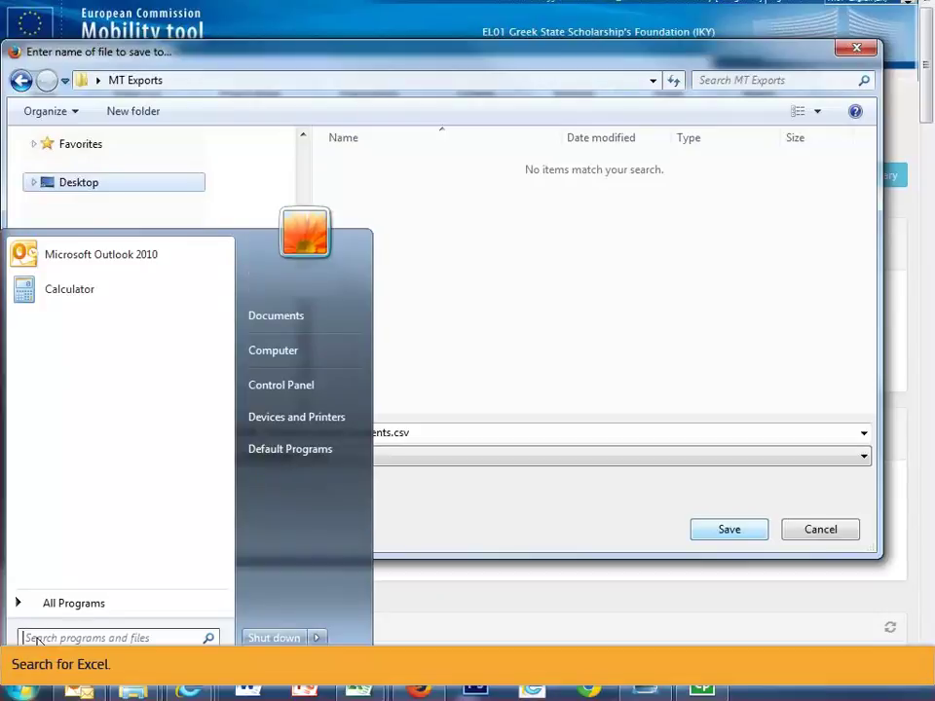
{"action": "type", "text": "excel"}
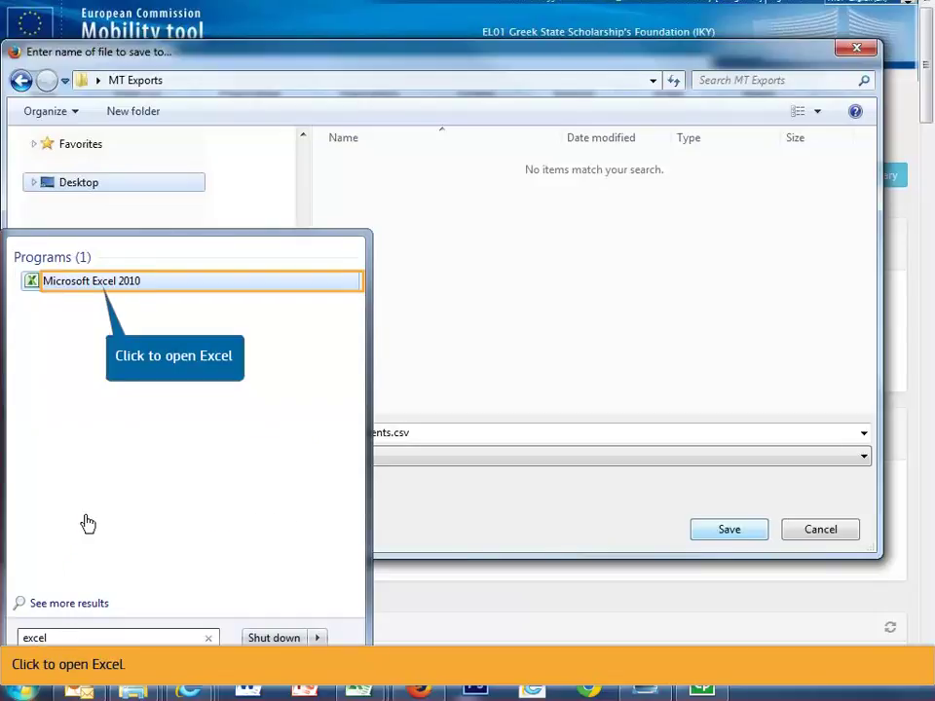
{"action": "left_click", "coordinate": [94, 284]}
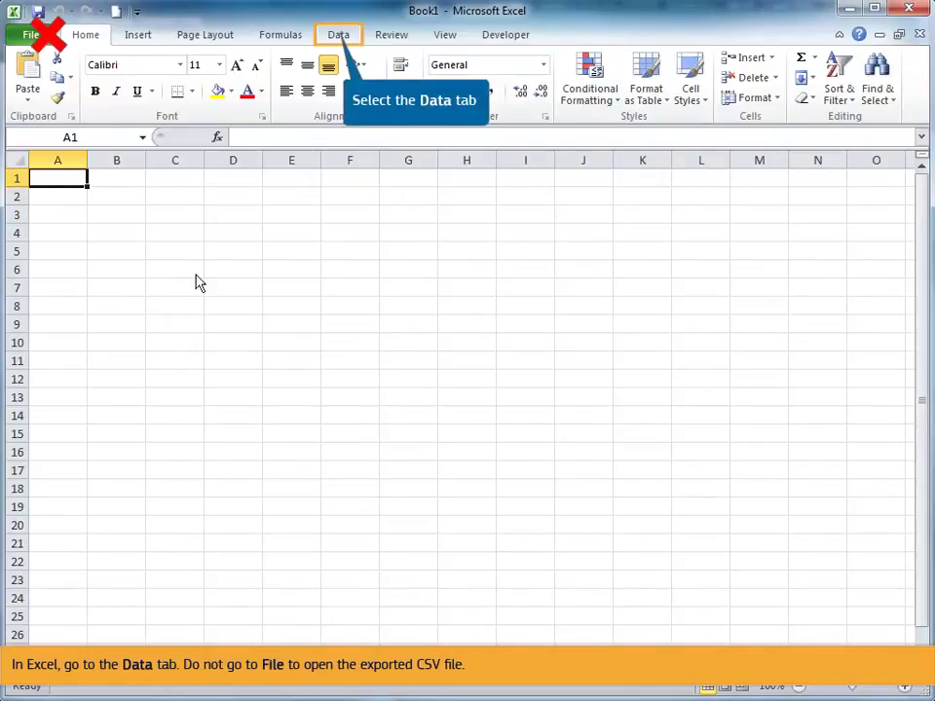
Start a text data import of the exported student mobilities CSV file from the MT Exports folder
{"action": "left_click", "coordinate": [337, 36]}
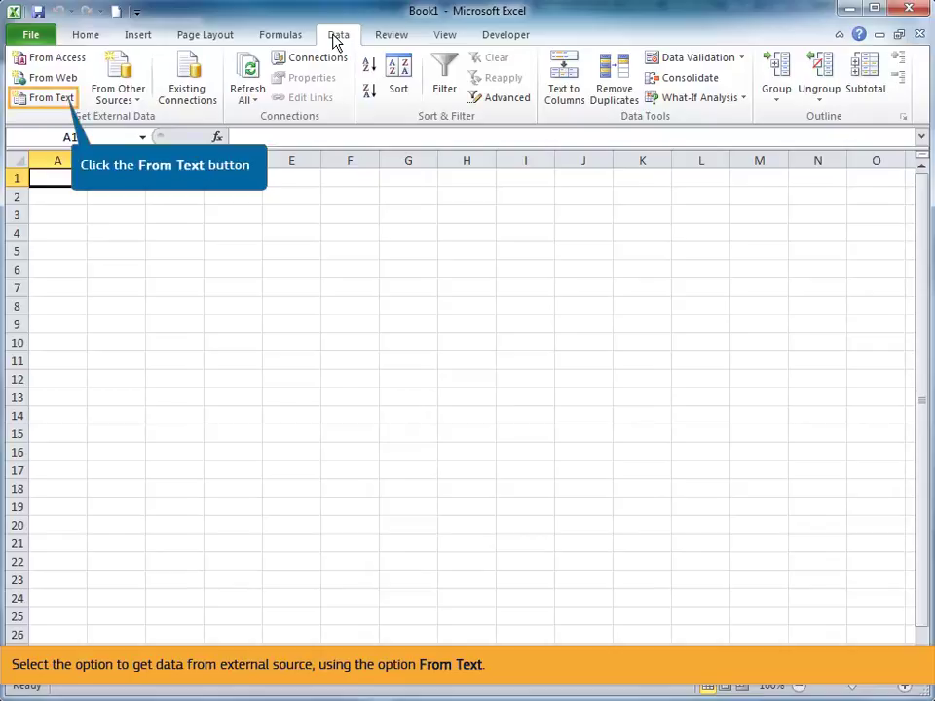
{"action": "left_click", "coordinate": [52, 98]}
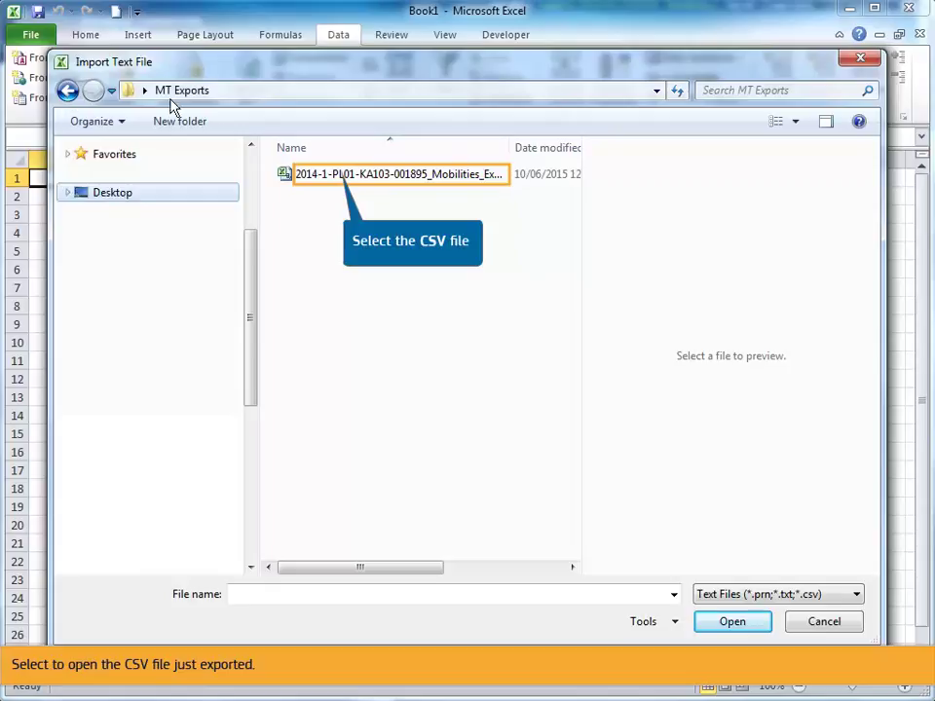
{"action": "left_click", "coordinate": [387, 184]}
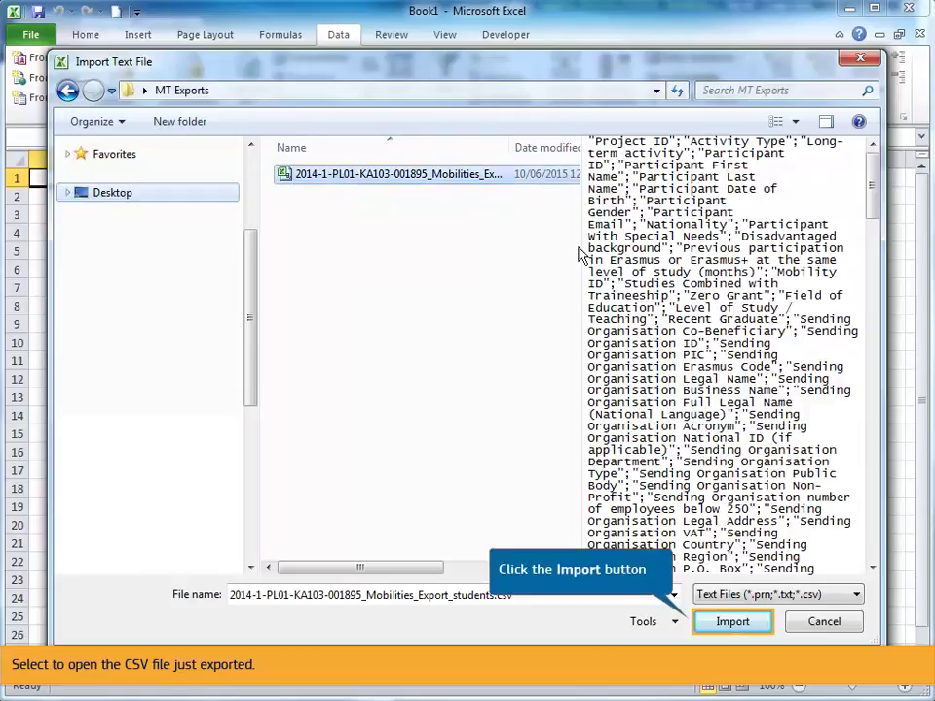
{"action": "left_click", "coordinate": [718, 624]}
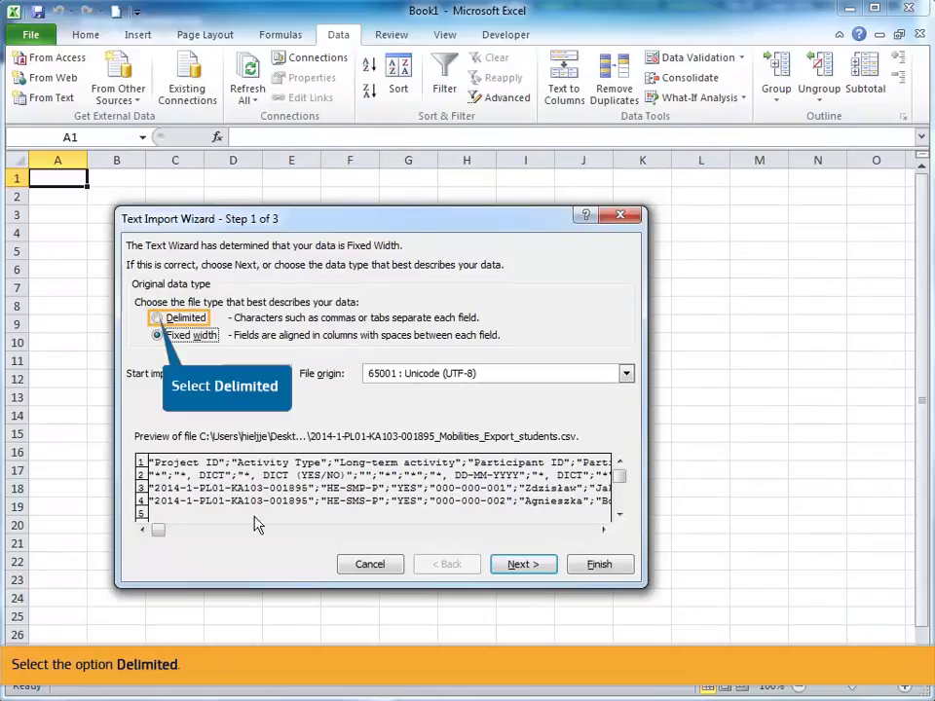
Set the import to delimited data split by semicolons, with a point as decimal separator and a comma as thousands separator
{"action": "left_click", "coordinate": [158, 319]}
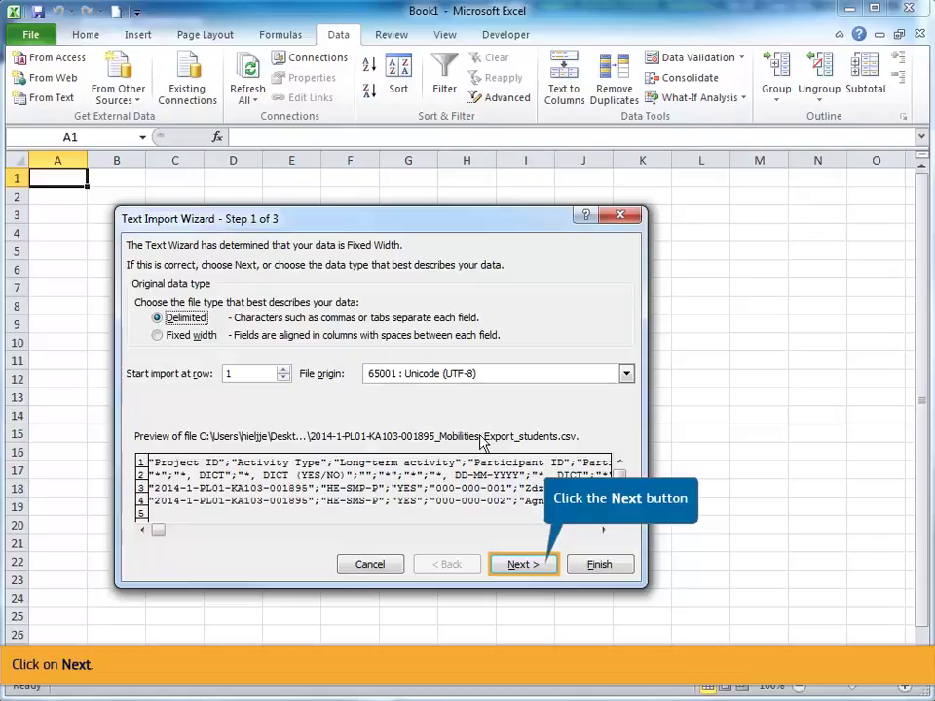
{"action": "left_click", "coordinate": [517, 569]}
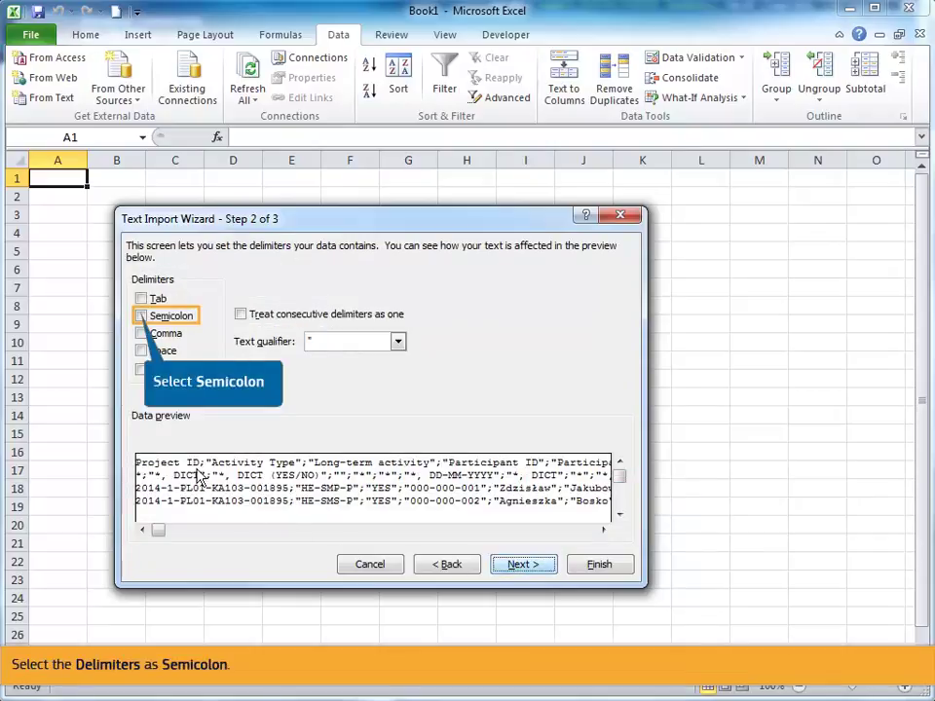
{"action": "left_click", "coordinate": [142, 317]}
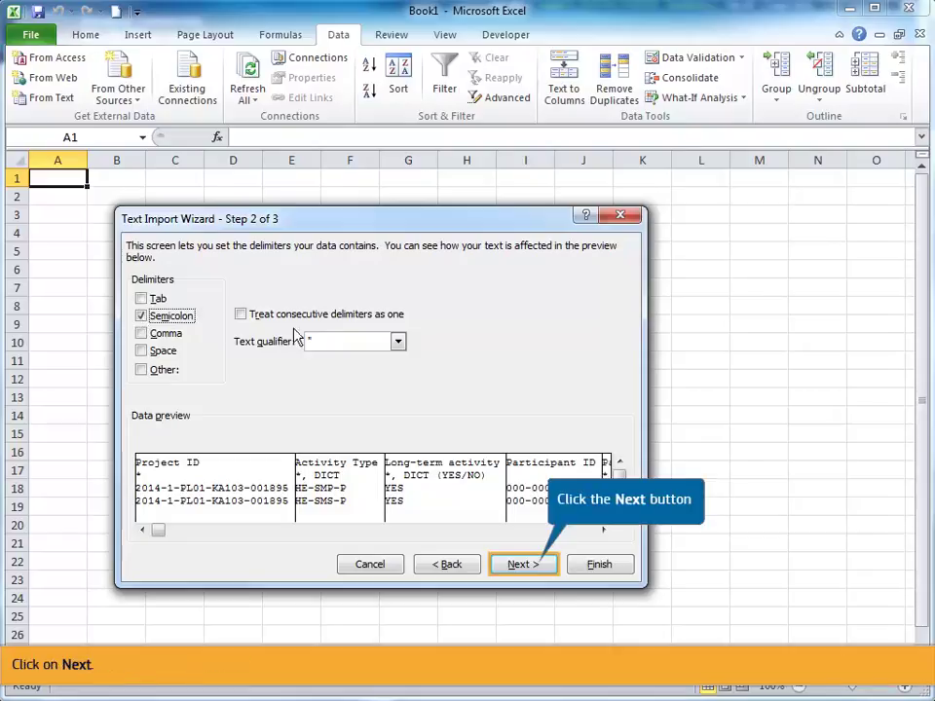
{"action": "left_click", "coordinate": [522, 564]}
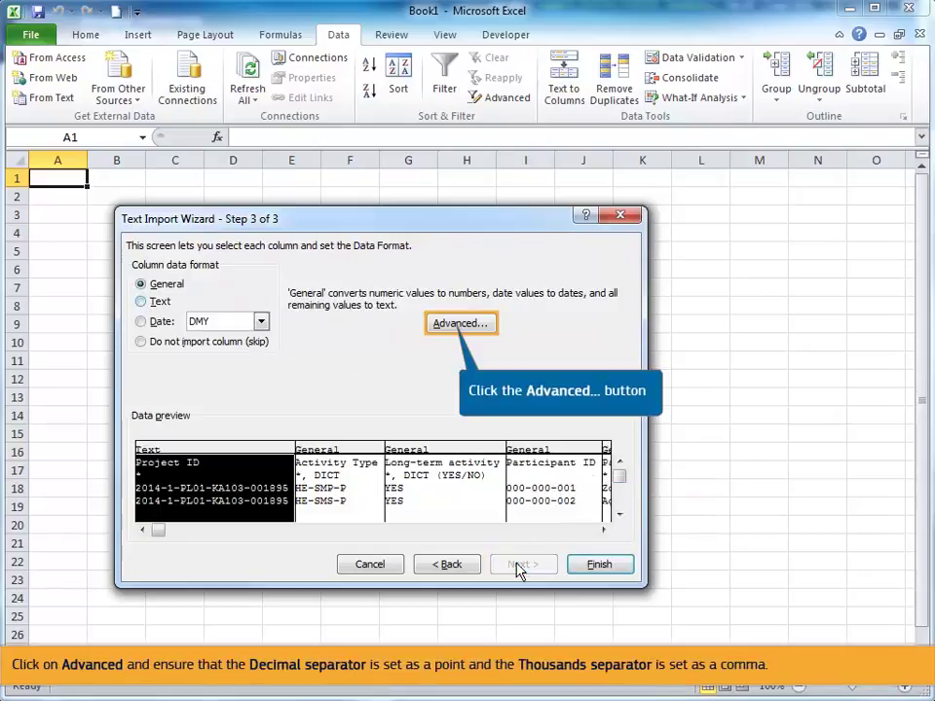
{"action": "left_click", "coordinate": [450, 326]}
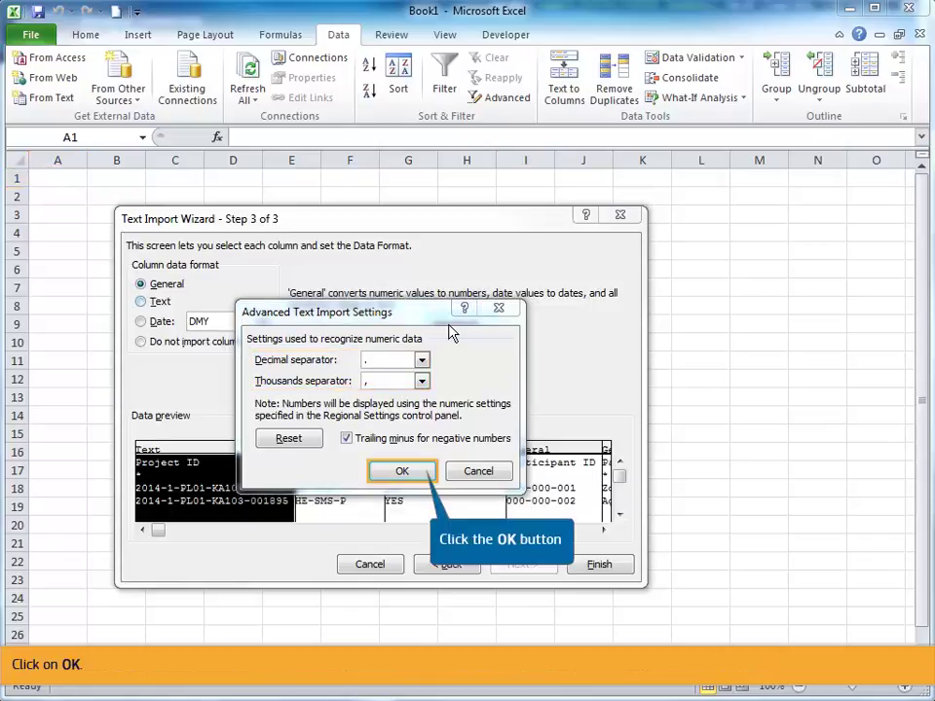
{"action": "left_click", "coordinate": [419, 472]}
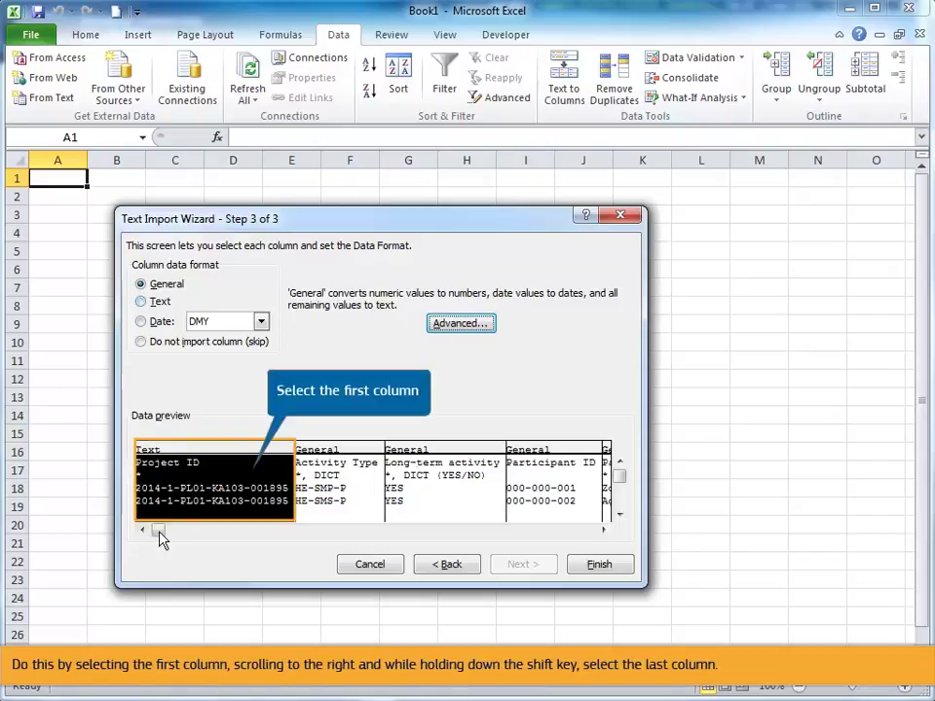
Format all columns from first to last as Text and import the data into the existing worksheet at =$A$1
{"action": "left_click_drag", "start_coordinate": [160, 531], "coordinate": [590, 538]}
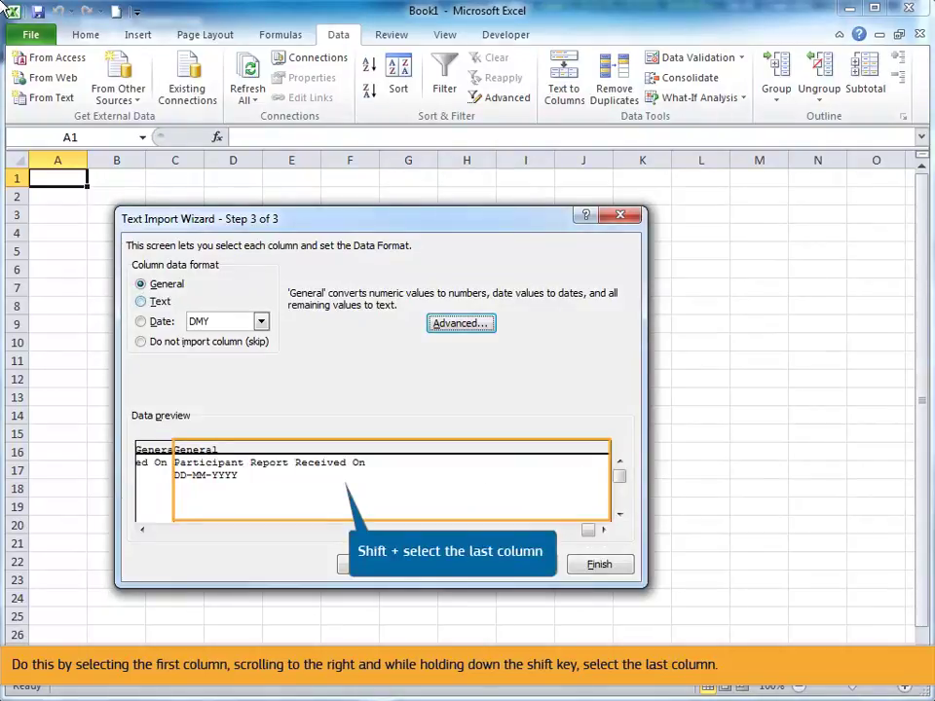
{"action": "left_click", "coordinate": [340, 494], "text": "shift"}
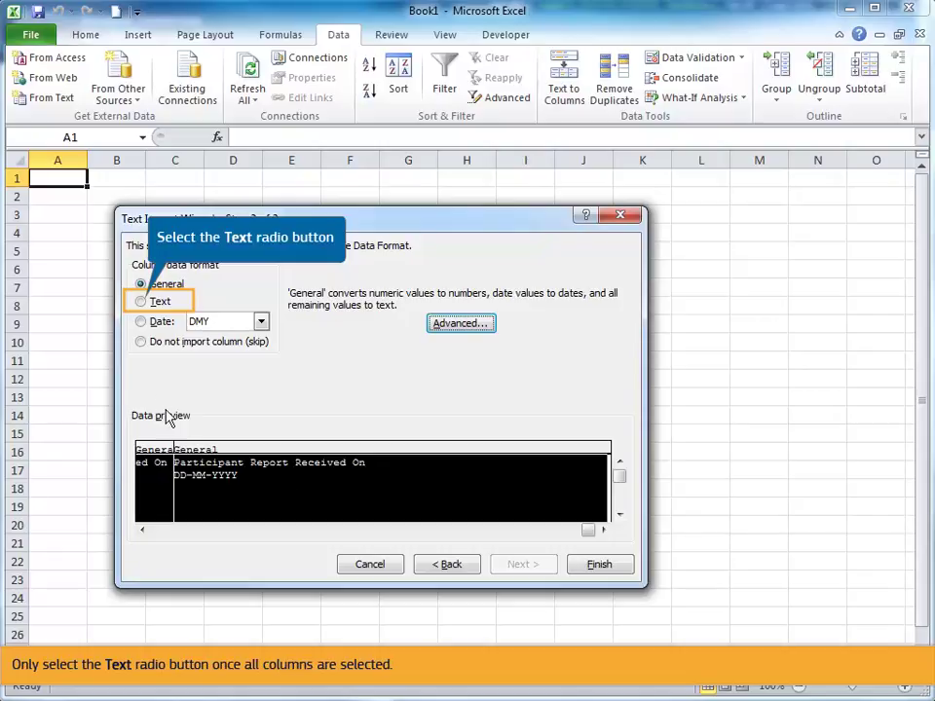
{"action": "left_click", "coordinate": [142, 302]}
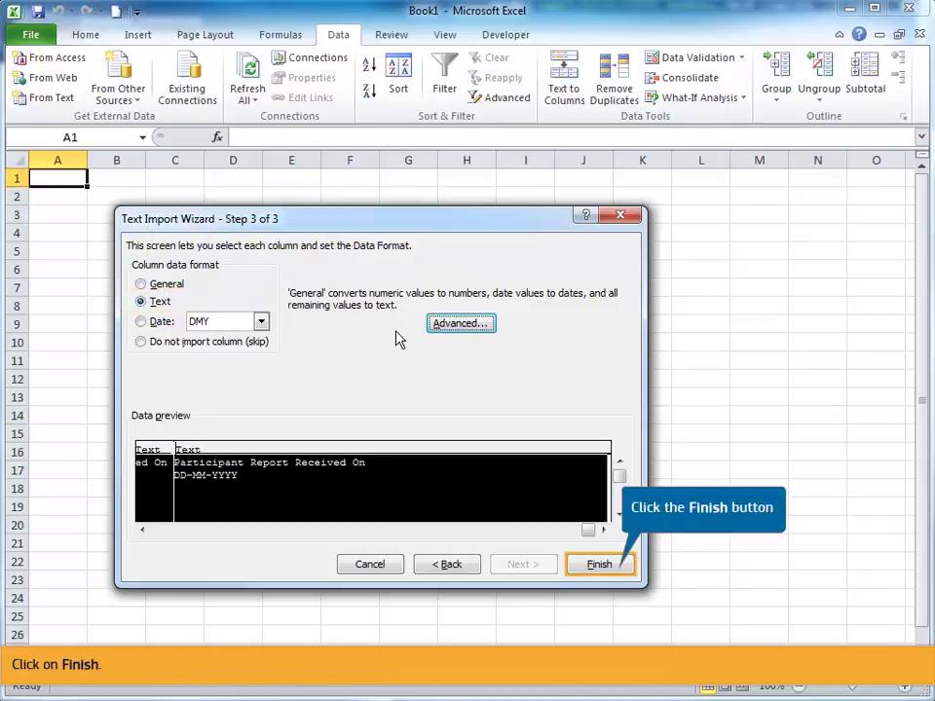
{"action": "left_click", "coordinate": [601, 569]}
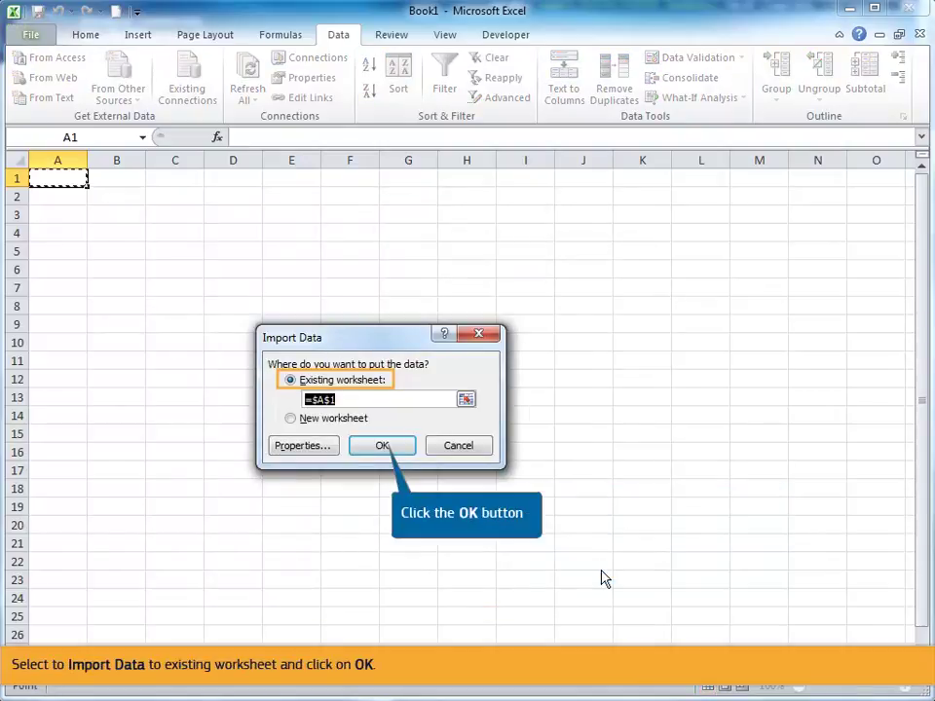
{"action": "left_click", "coordinate": [357, 445]}
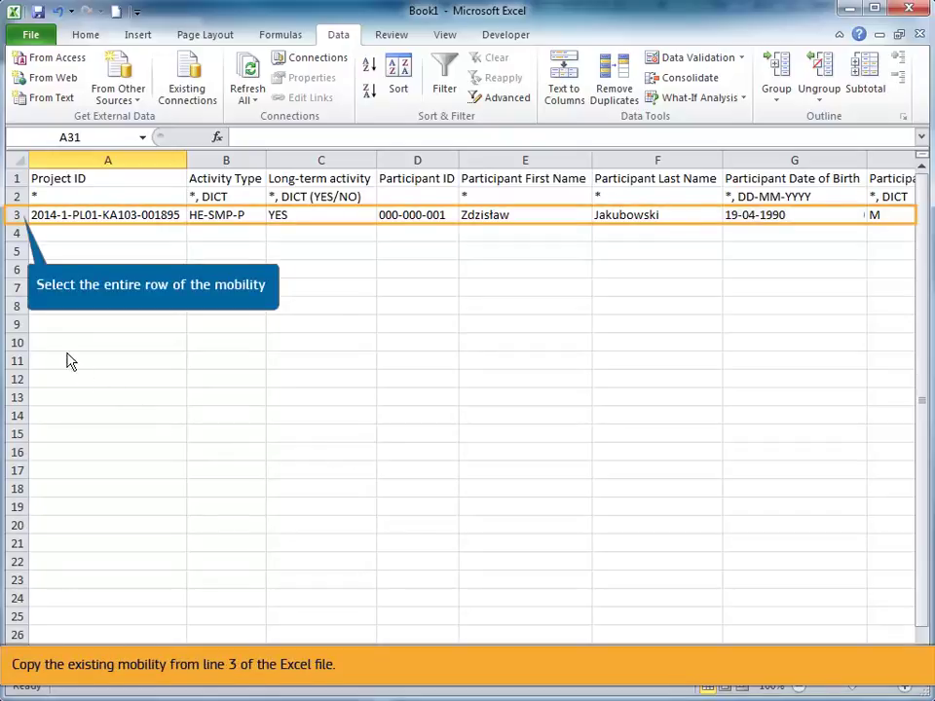
Copy the entire mobility row 3 and paste it into rows 4 to 8
{"action": "left_click", "coordinate": [17, 216]}
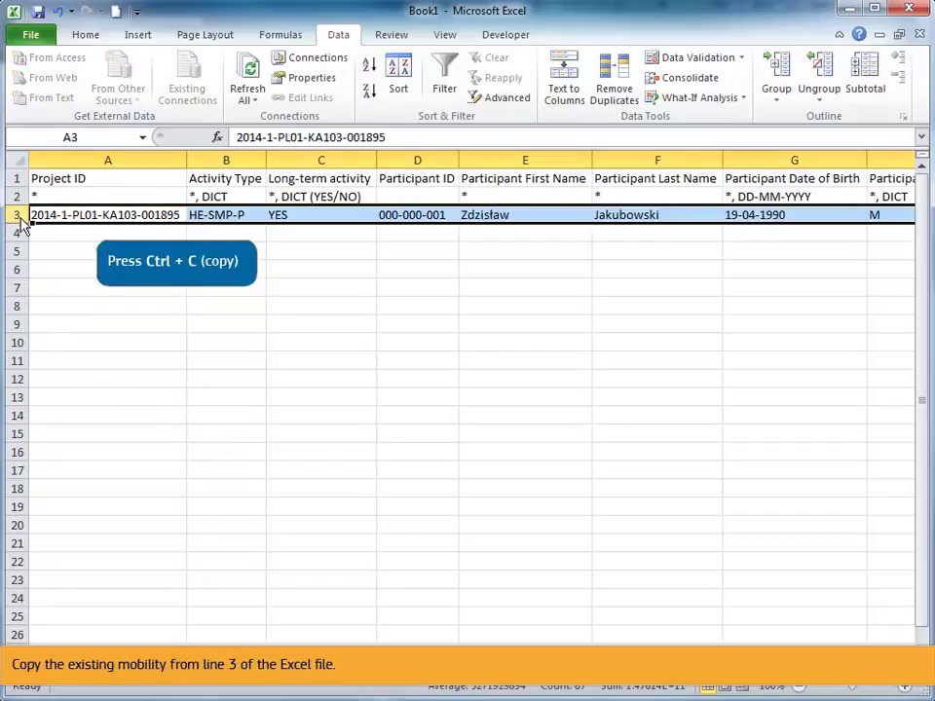
{"action": "key", "text": "ctrl+c"}
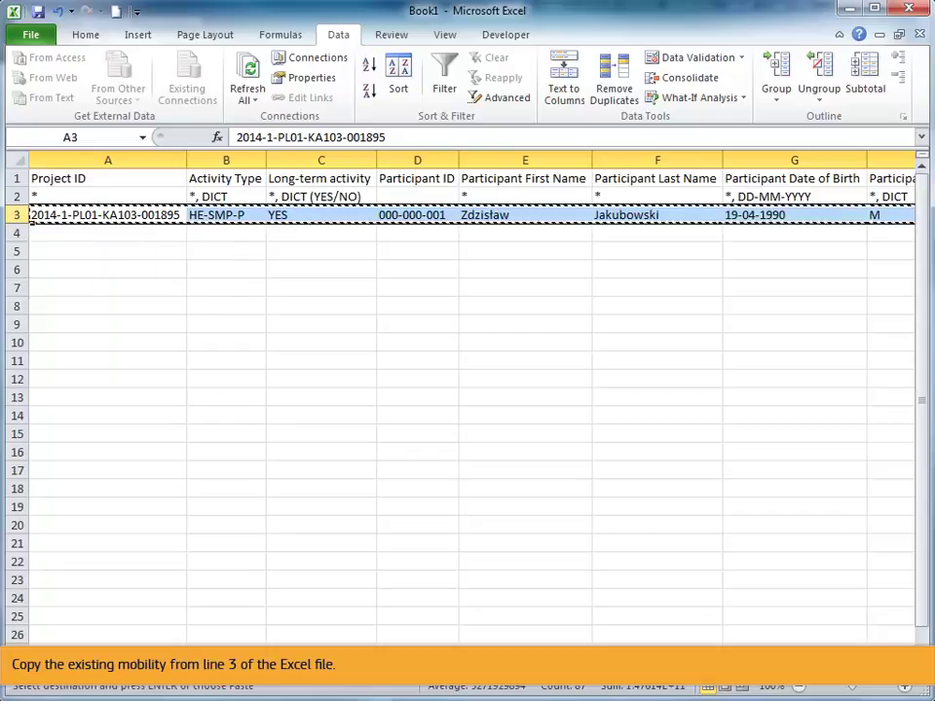
{"action": "left_click", "coordinate": [18, 234]}
{"action": "key", "text": "ctrl+v"}
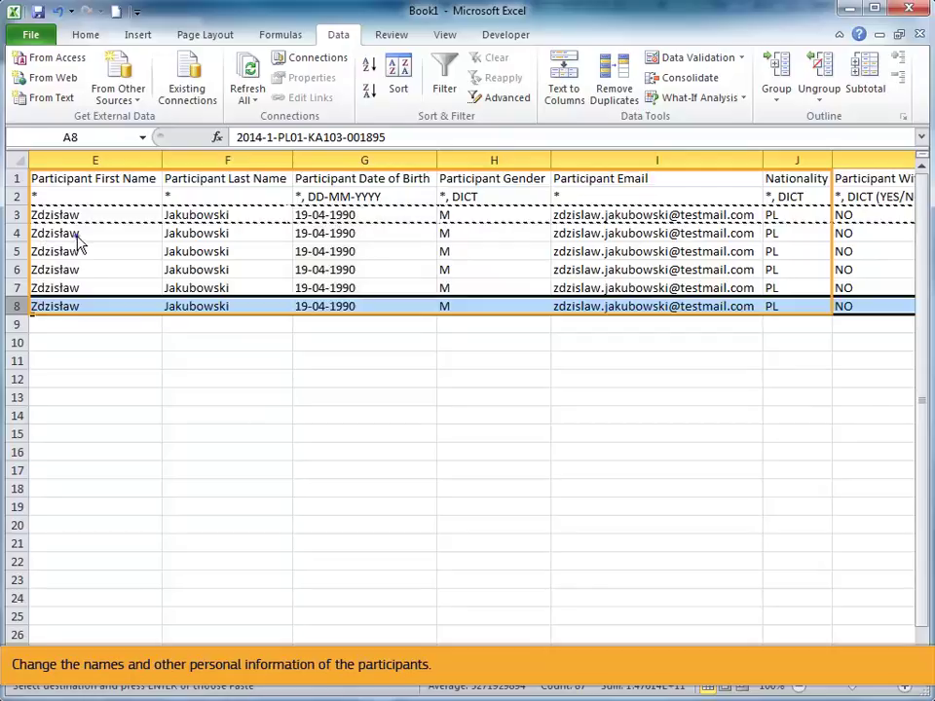
Replace the participants' personal details in the copied rows and make their Mobility IDs unique, with endings 00002 to 00006
{"action": "type", "text": "Anna"}
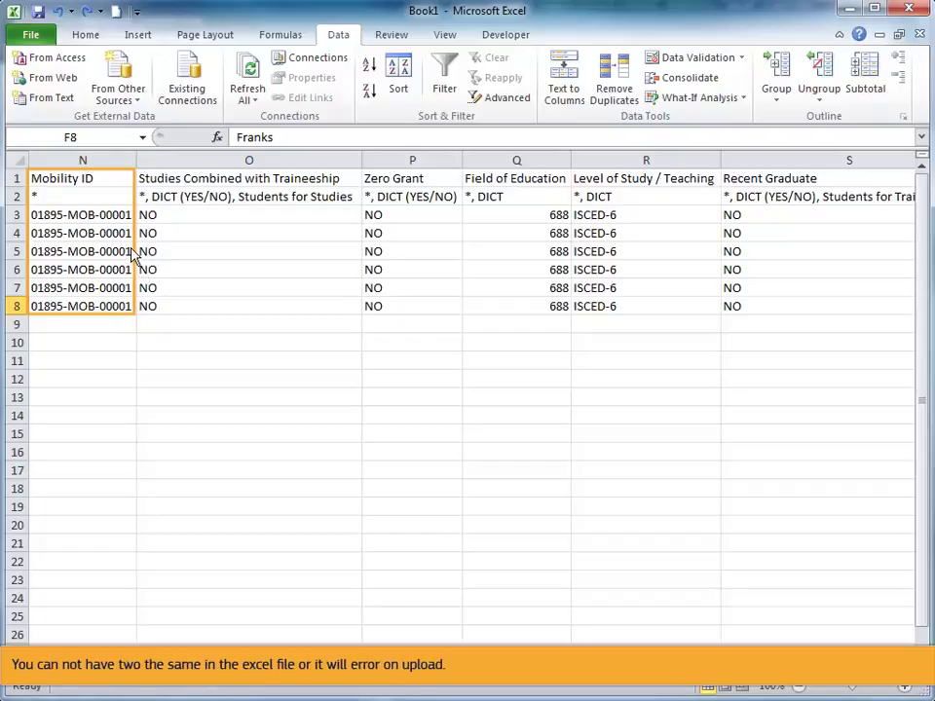
{"action": "double_click", "coordinate": [134, 234]}
{"action": "key", "text": "BackSpace"}
{"action": "type", "text": "2"}
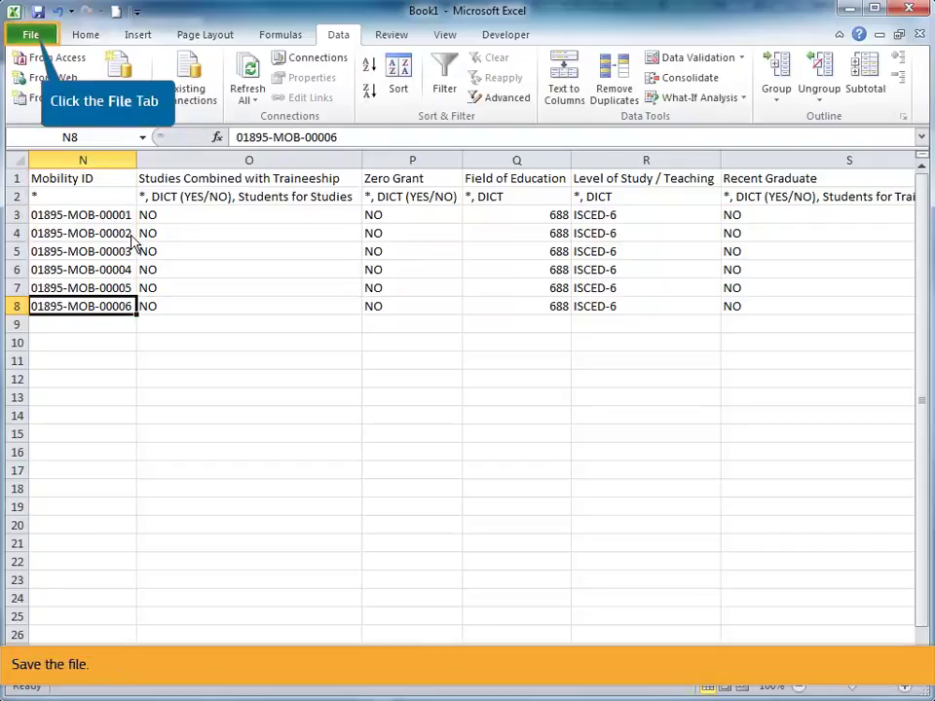
Set up saving the workbook as import_mobilities.csv in the CSV (Comma delimited) format
{"action": "left_click", "coordinate": [30, 35]}
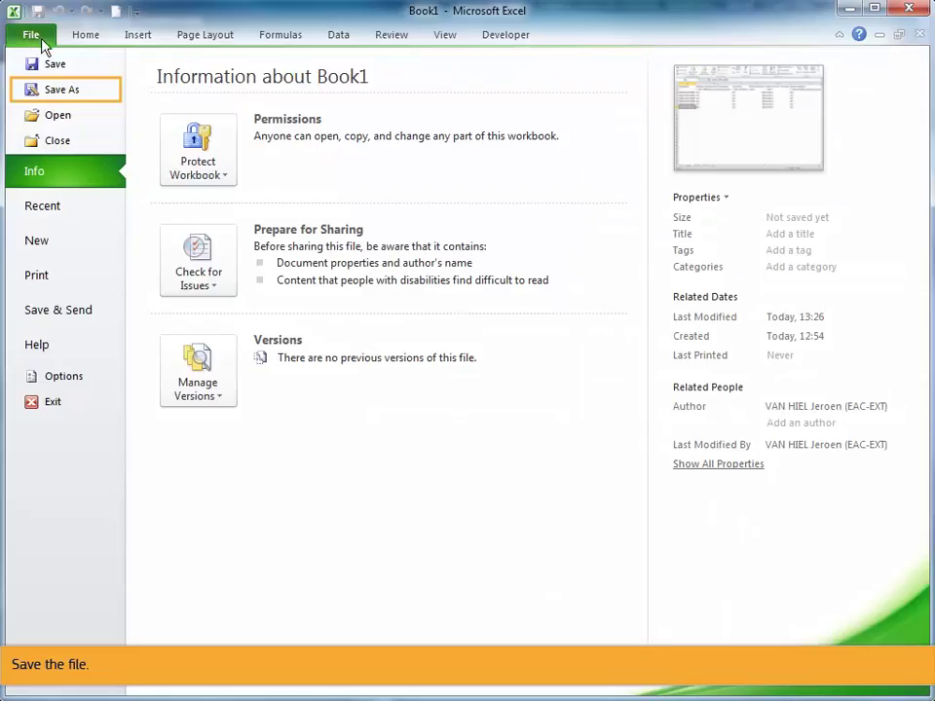
{"action": "left_click", "coordinate": [57, 90]}
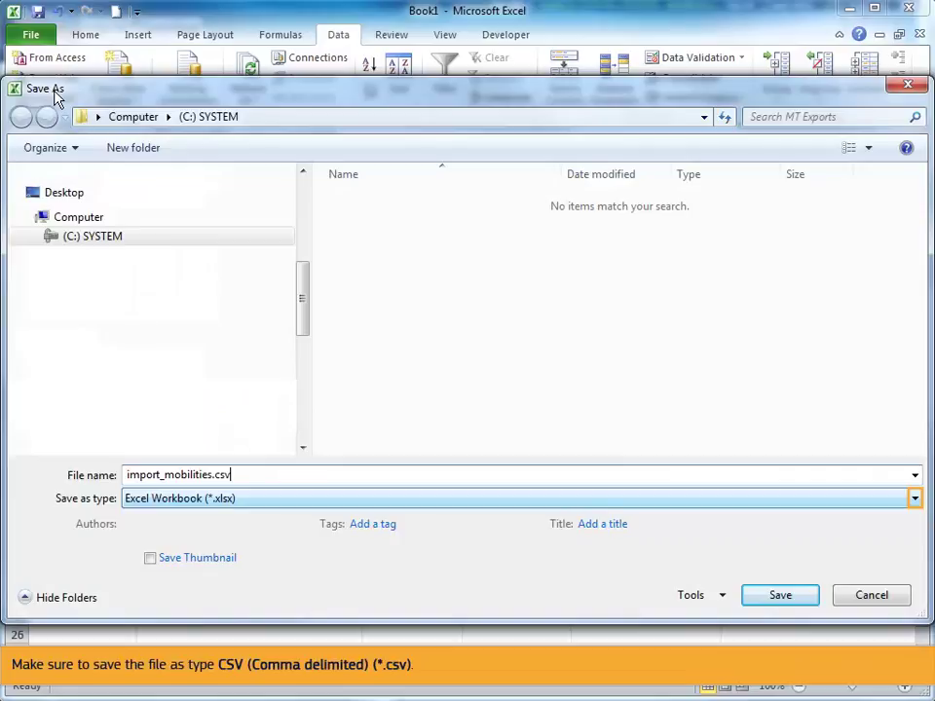
{"action": "left_click", "coordinate": [913, 498]}
{"action": "left_click", "coordinate": [305, 311]}
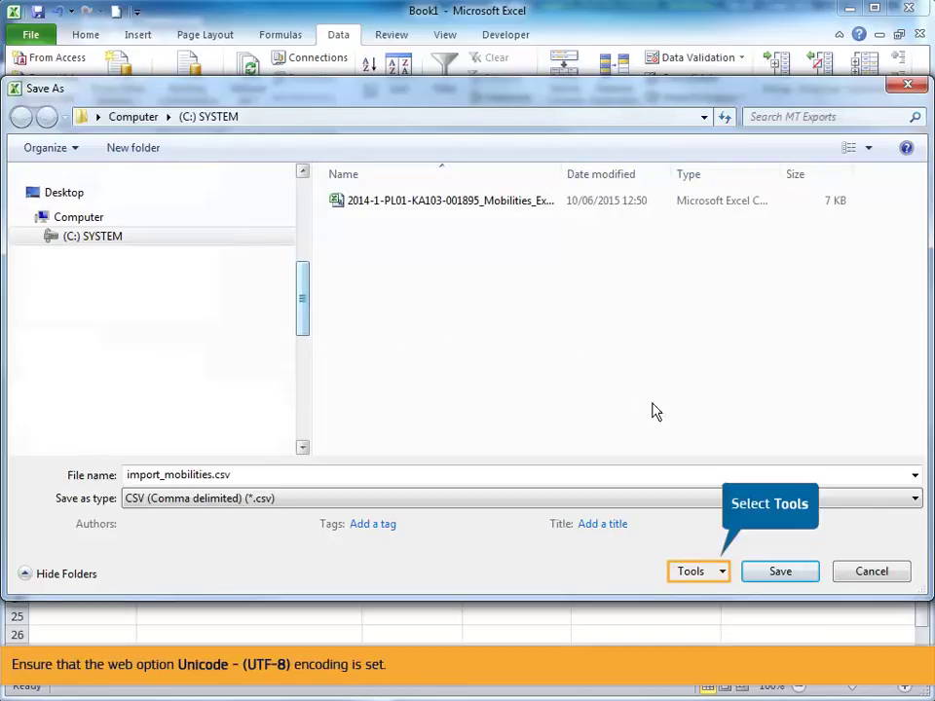
Ensure that the file's web options use Unicode (UTF-8) encoding
{"action": "left_click", "coordinate": [723, 575]}
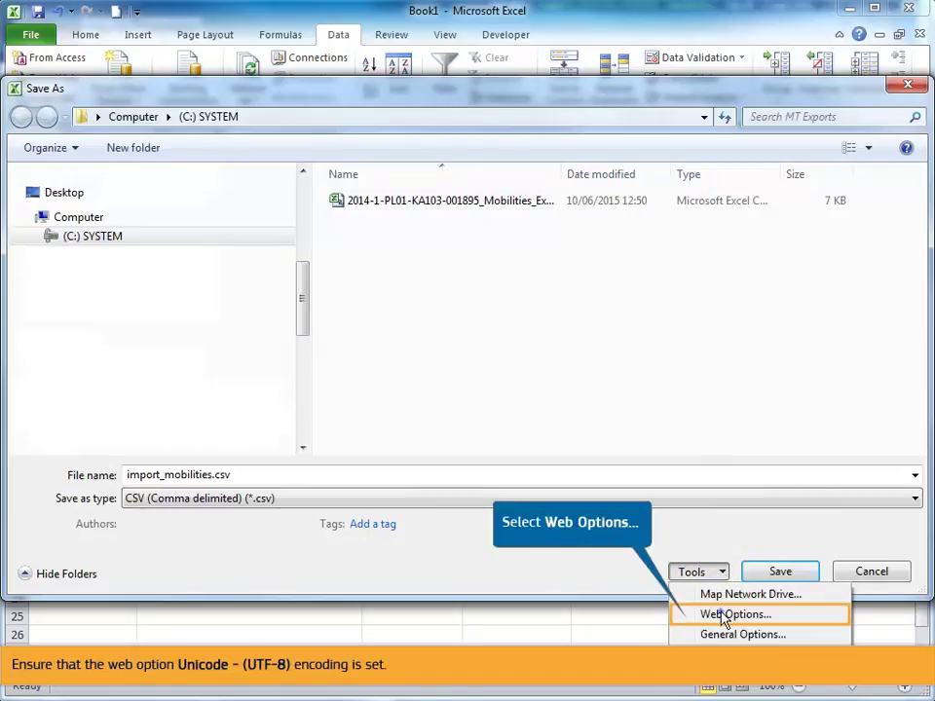
{"action": "left_click", "coordinate": [723, 614]}
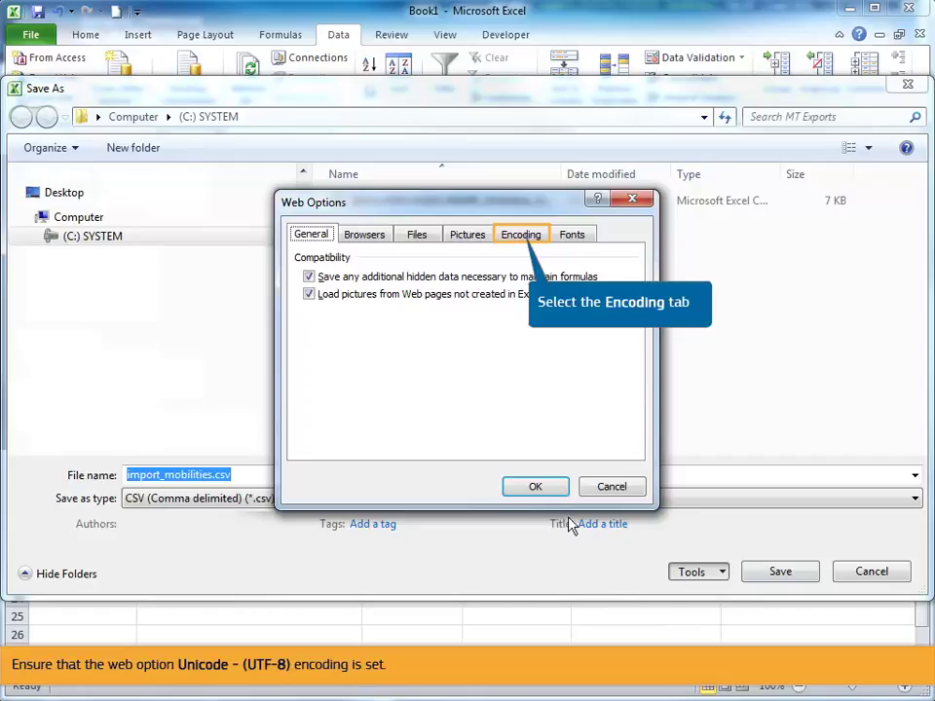
{"action": "left_click", "coordinate": [521, 235]}
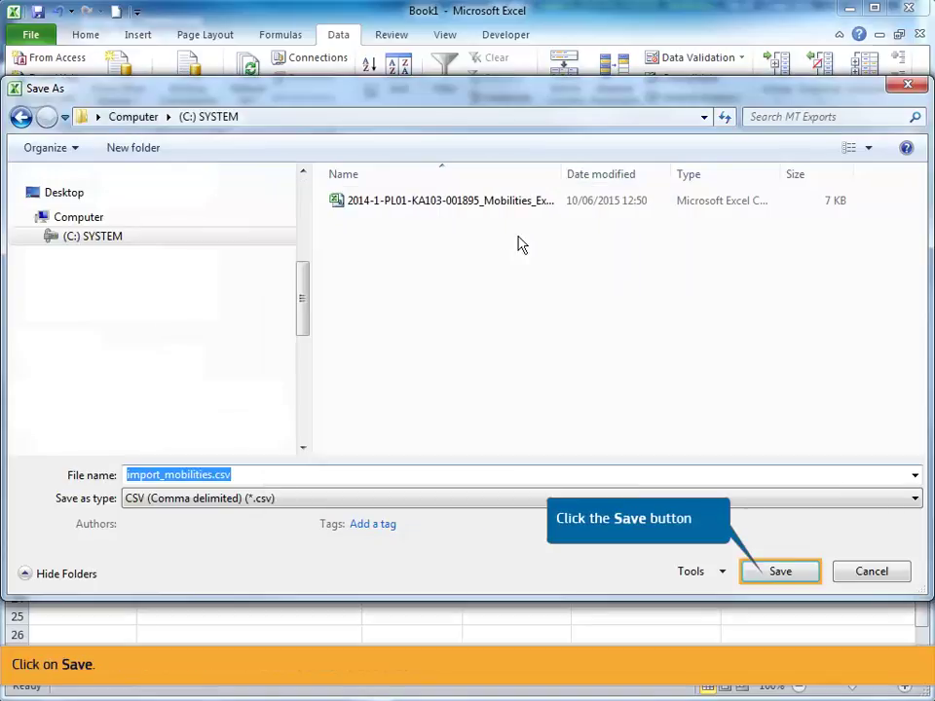
Save import_mobilities.csv, keeping the workbook in CSV (Comma delimited) format
{"action": "left_click", "coordinate": [782, 574]}
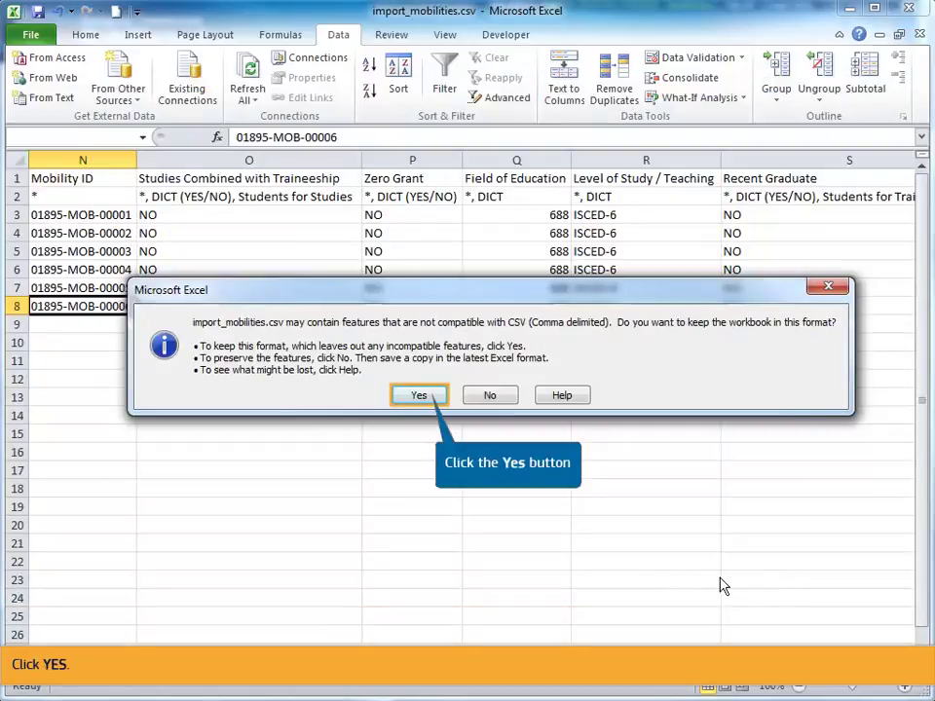
{"action": "left_click", "coordinate": [422, 395]}
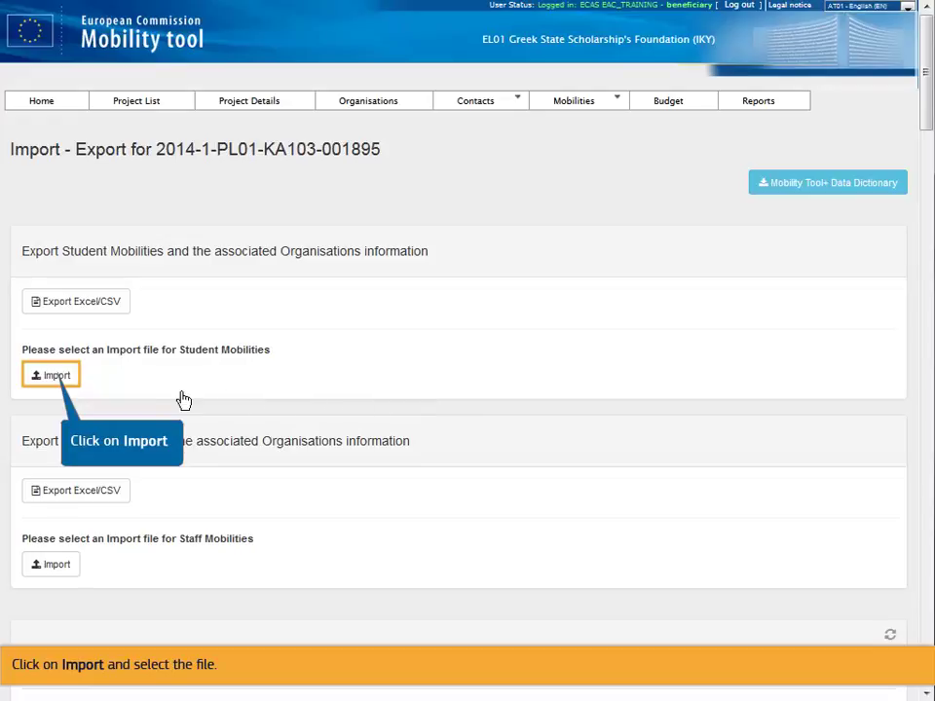
In Mobility Tool, upload import_mobilities.csv as the import file for Student Mobilities
{"action": "left_click", "coordinate": [55, 378]}
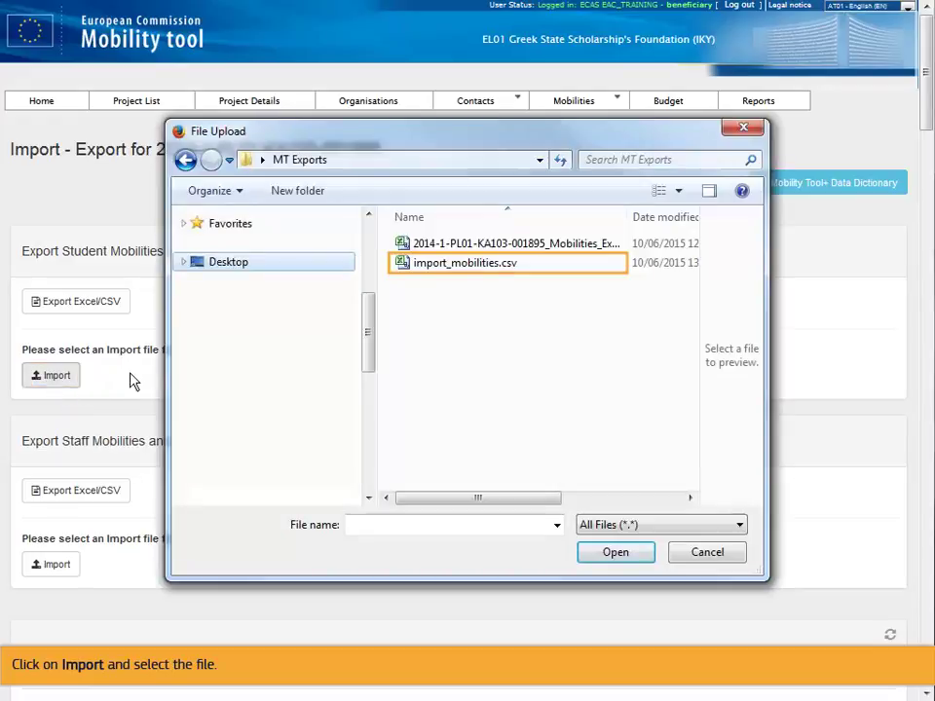
{"action": "double_click", "coordinate": [471, 265]}
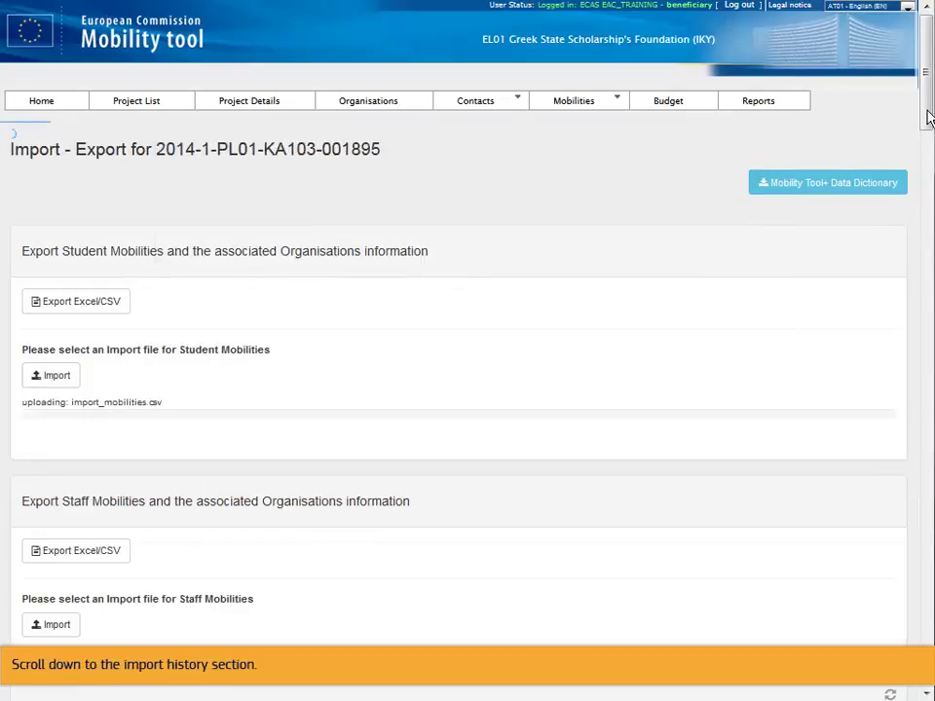
Refresh the import history to check the import status, and open the project's list of mobilities
{"action": "scroll", "coordinate": [927, 117], "scroll_direction": "down", "scroll_amount": 5}
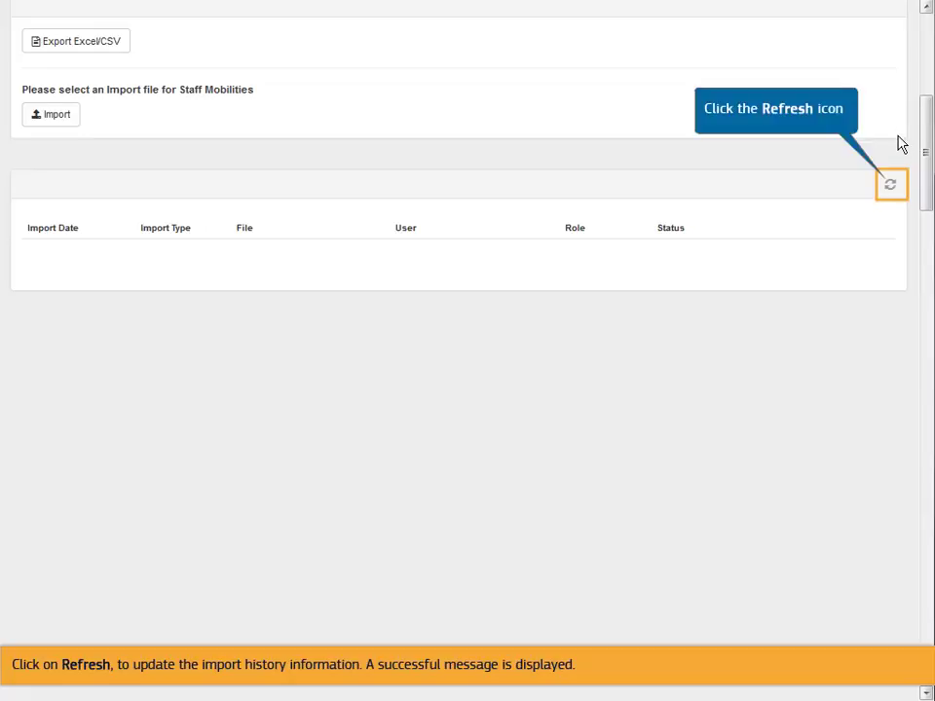
{"action": "left_click", "coordinate": [892, 187]}
{"action": "left_click", "coordinate": [893, 188]}
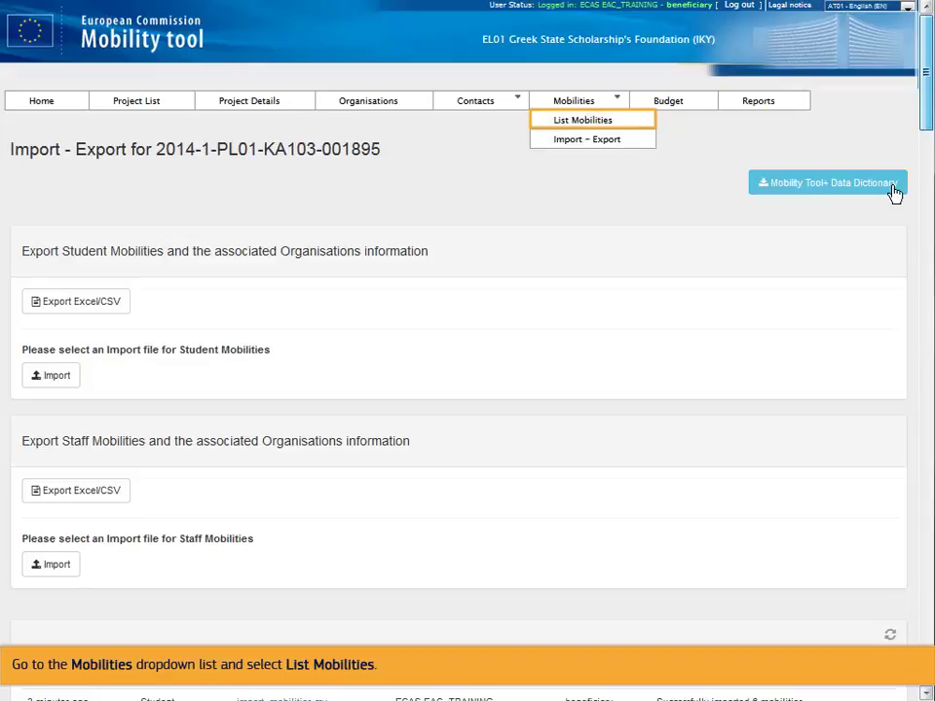
{"action": "left_click", "coordinate": [582, 121]}
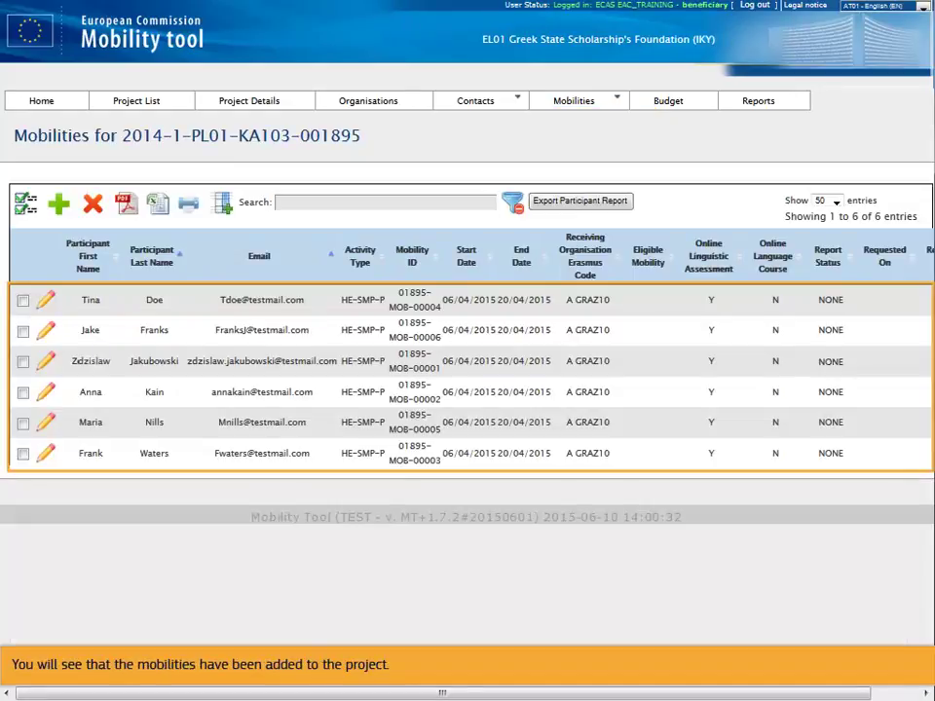